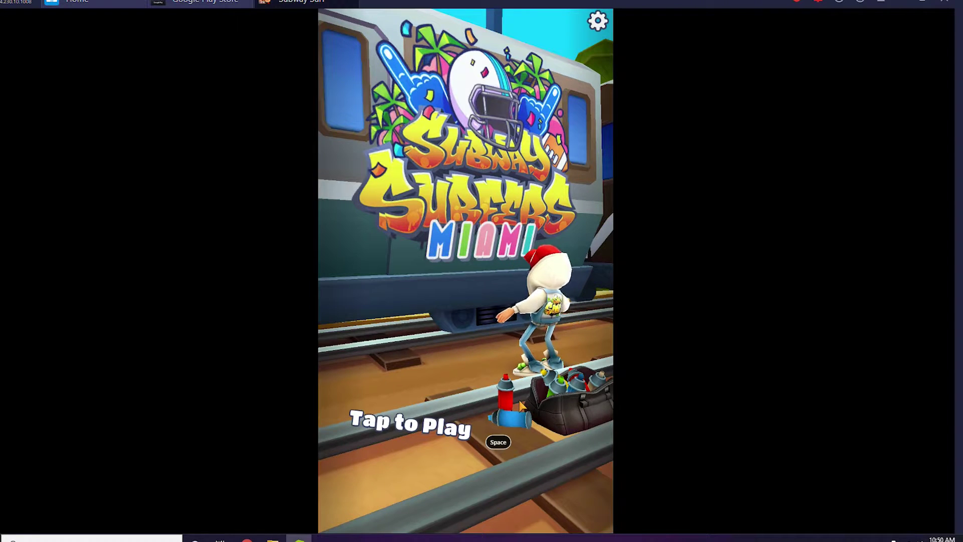
Tap to Play on the Subway Surfers title screen to begin a run.
left_click(398, 423)
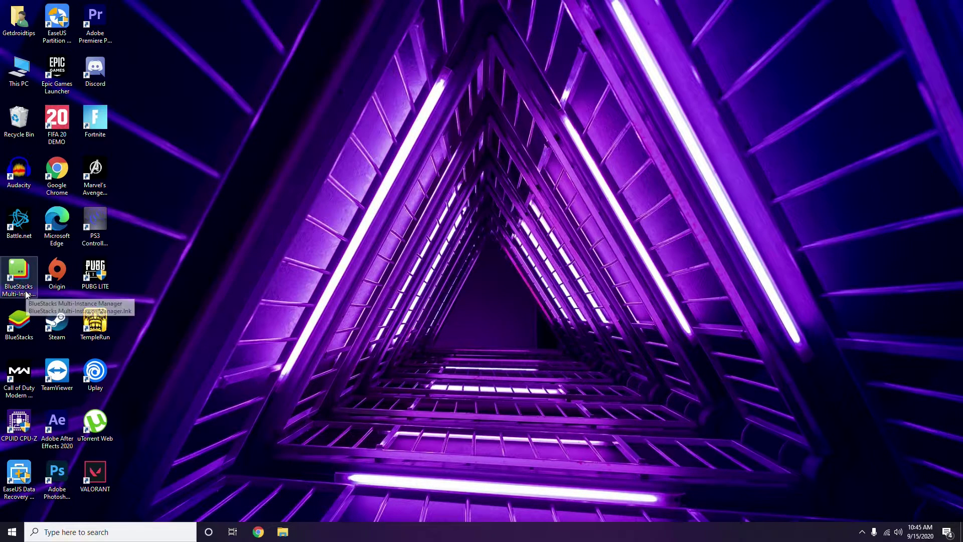
Launch BlueStacks from its desktop shortcut, maximize it, and dismiss the virtualization warning.
double_click(20, 330)
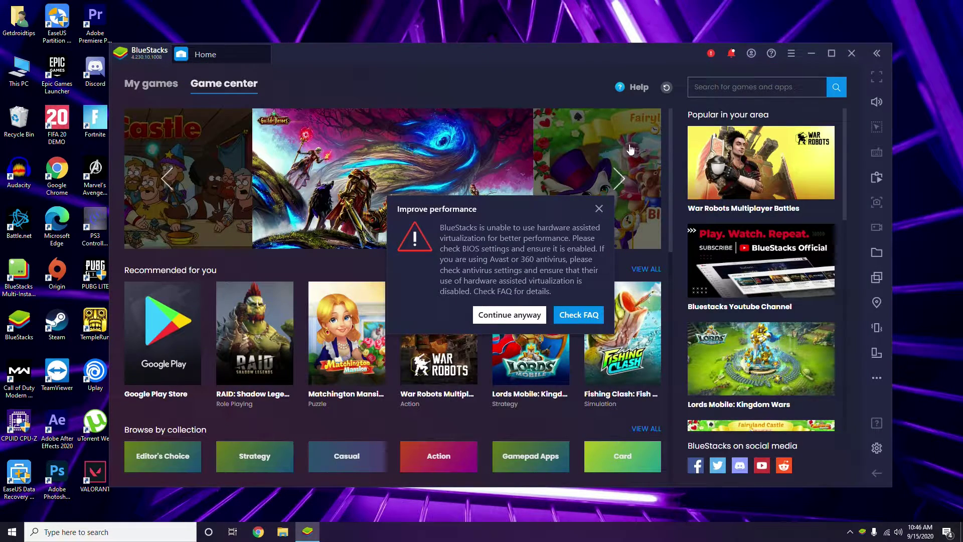
left_click(832, 53)
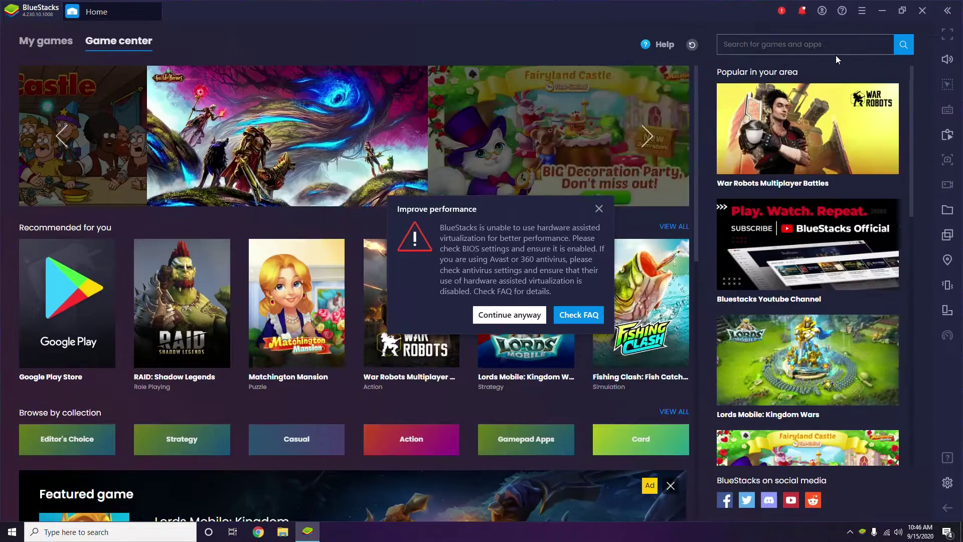
left_click(536, 315)
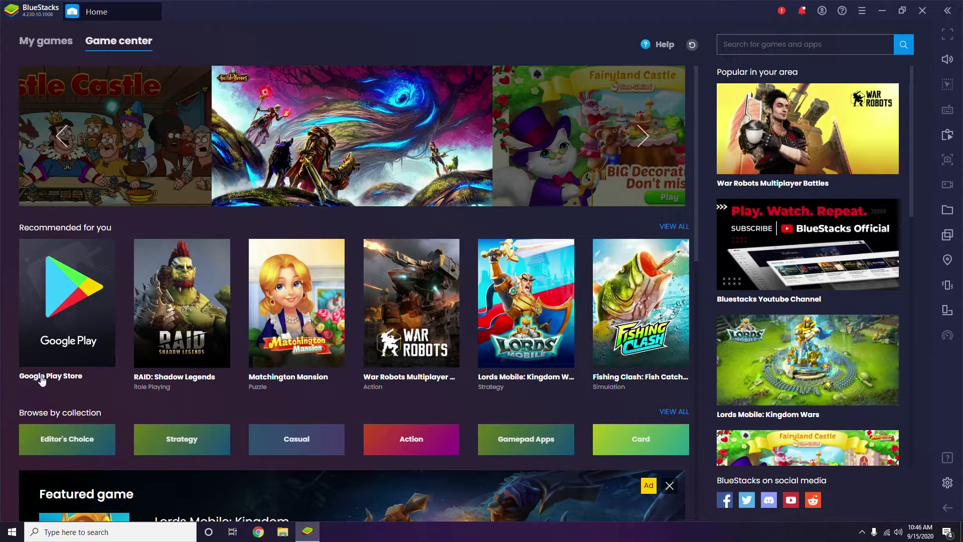
Open Google Play Store from Recommended for you and browse its Games page.
left_click(71, 304)
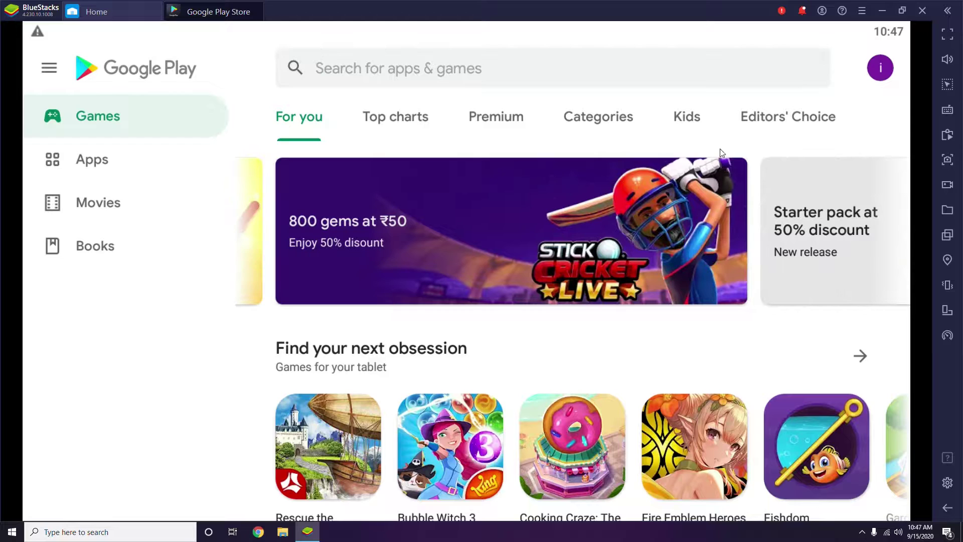
scroll(732, 197, "down", 10)
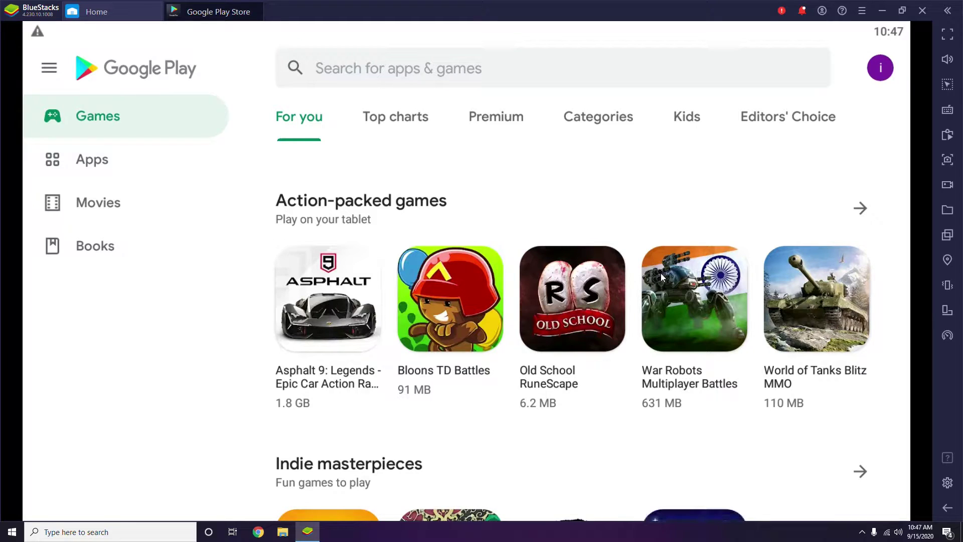
scroll(660, 273, "up", 8)
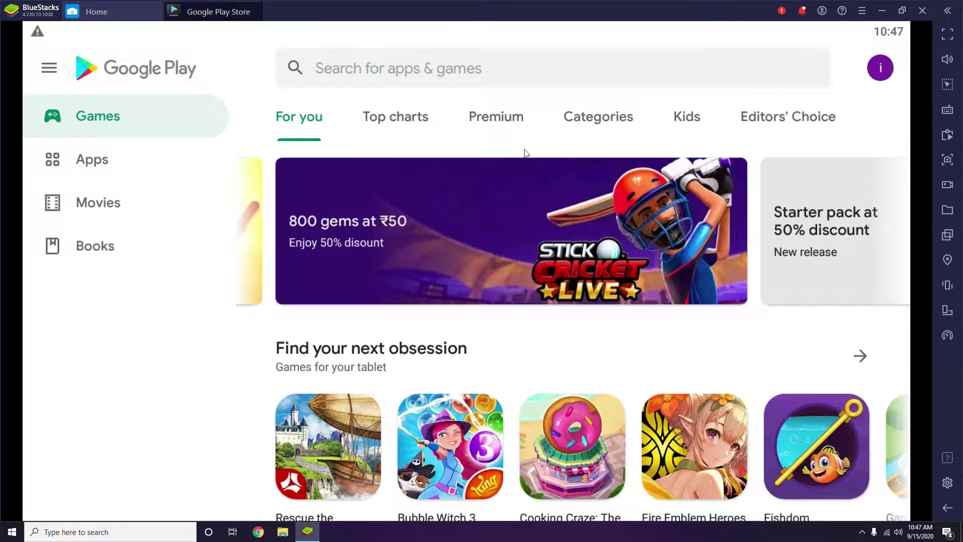
Search Google Play for 'subway surfers' using the 'sub' suggestion and review the listing.
left_click(372, 76)
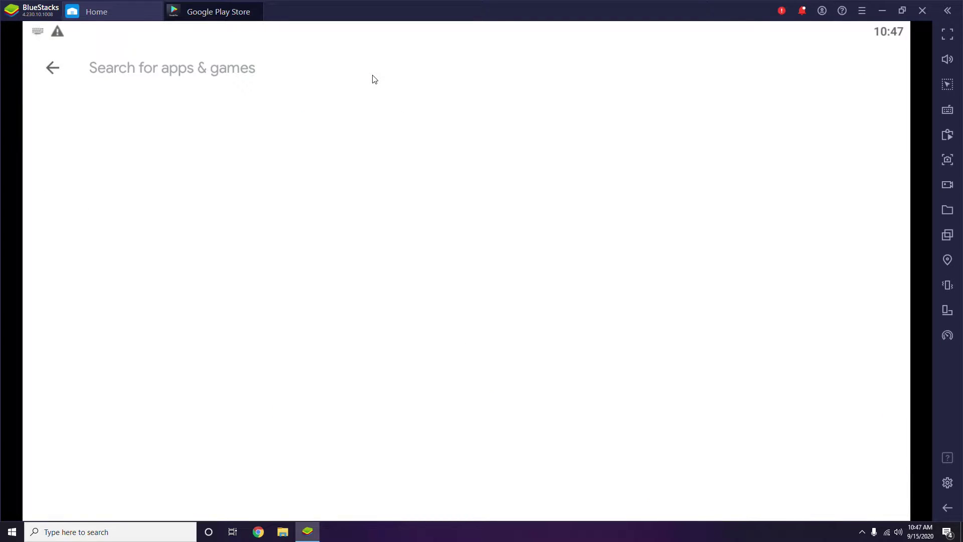
type("sub")
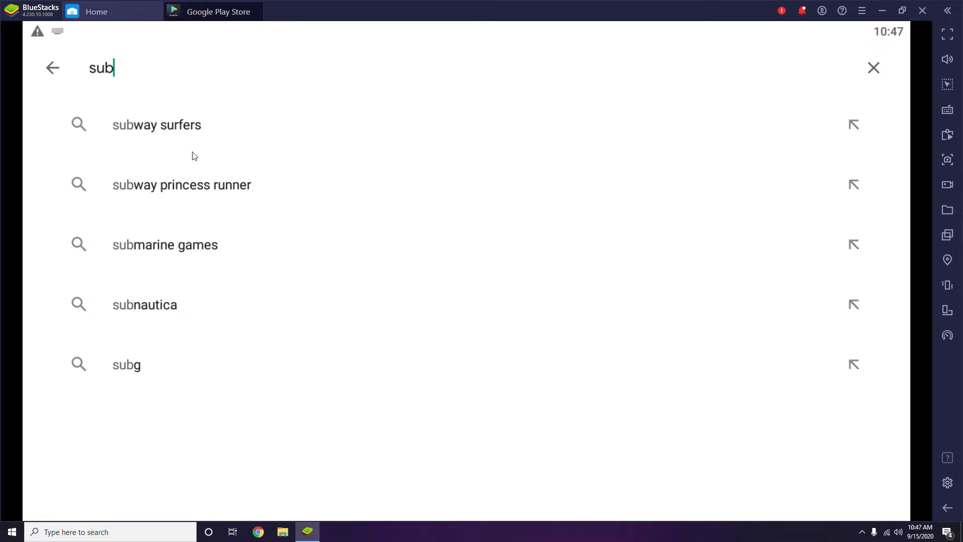
left_click(192, 128)
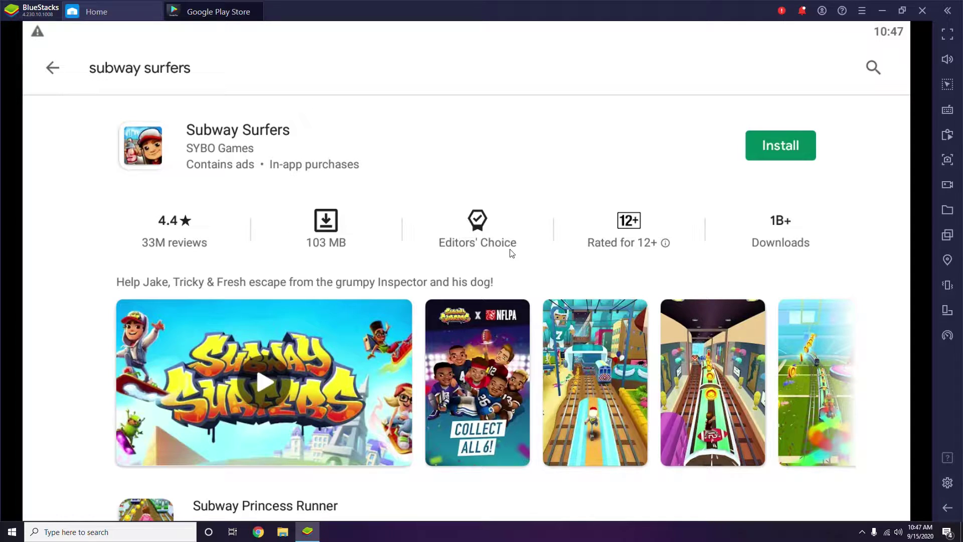
scroll(467, 323, "down", 1)
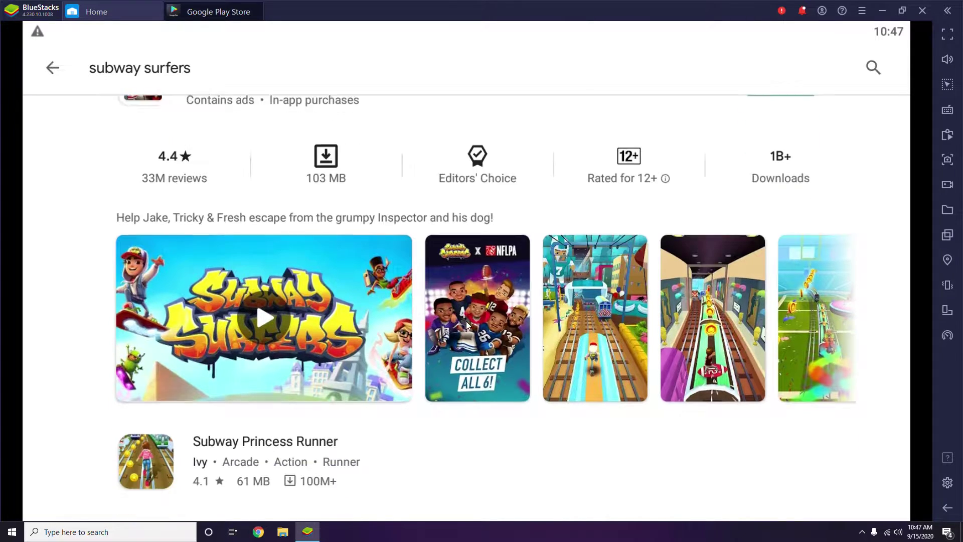
scroll(465, 321, "down", 2)
scroll(641, 345, "up", 2)
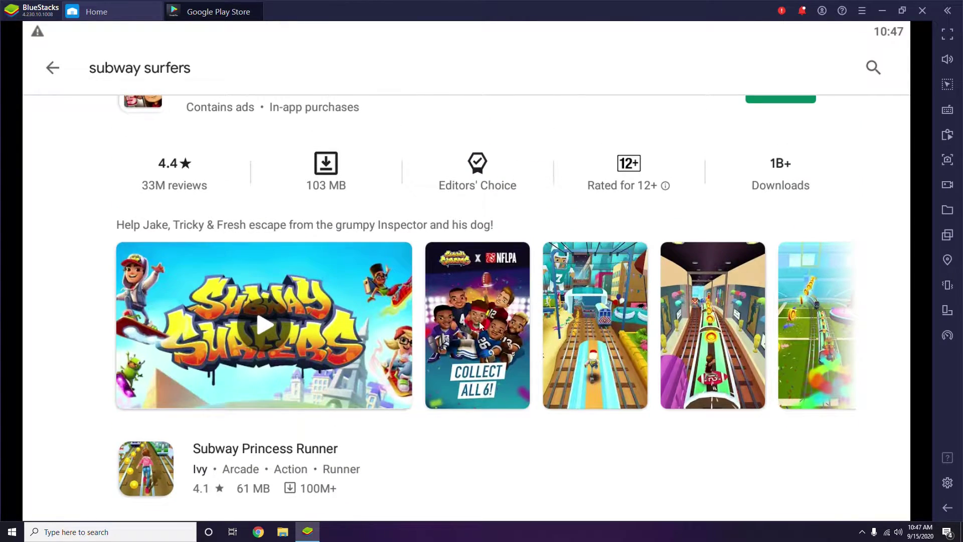
scroll(613, 344, "up", 1)
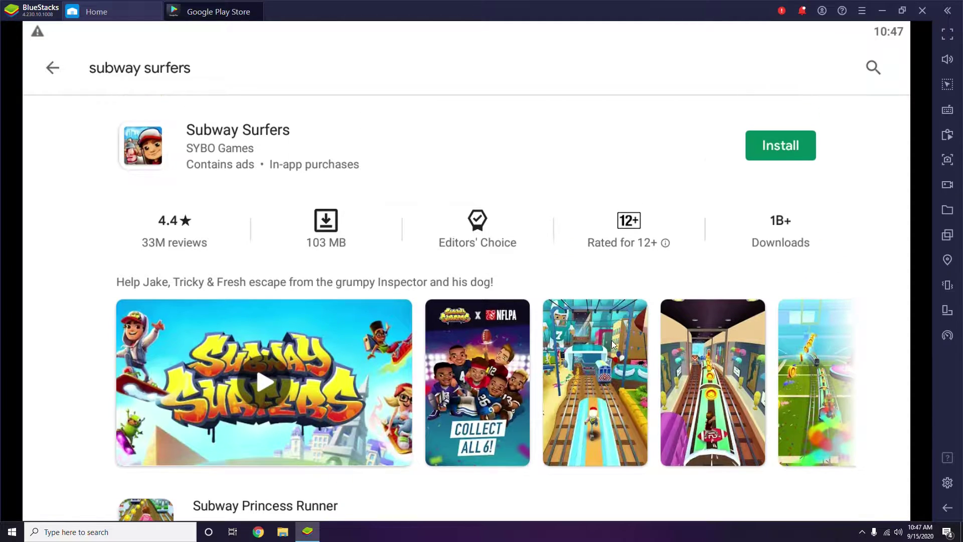
Install Subway Surfers by SYBO Games and open it once installed.
left_click(785, 148)
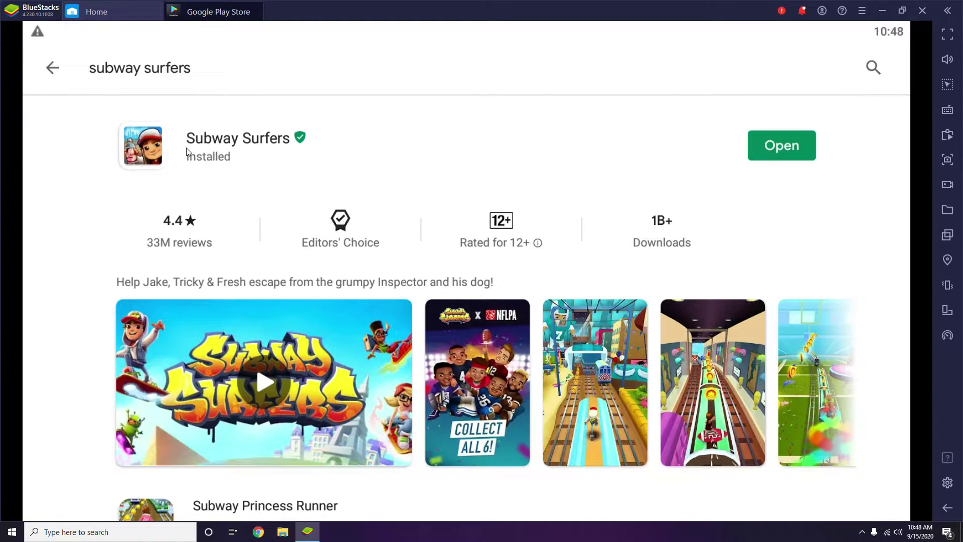
left_click(777, 148)
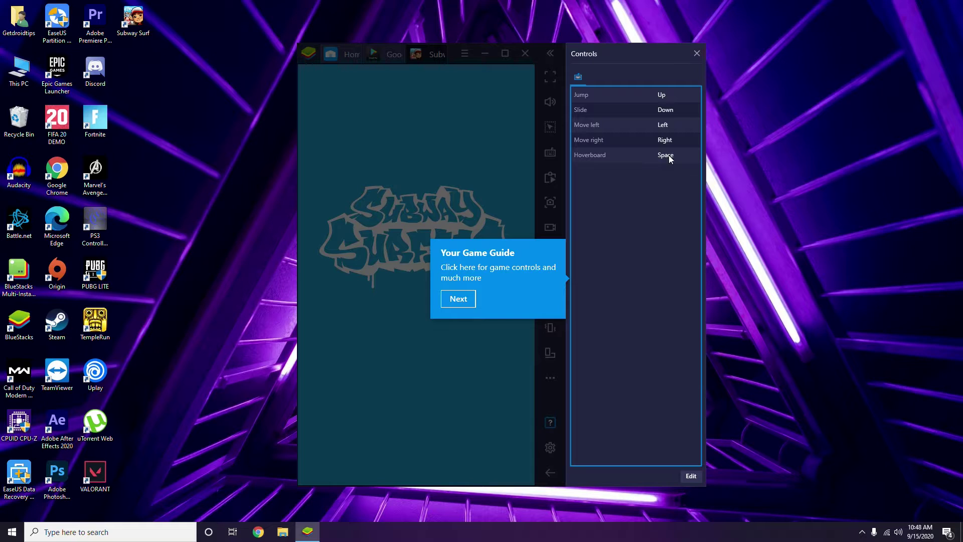
Step through the game-controls guide tips and maximize the Subway Surfers window.
left_click(462, 303)
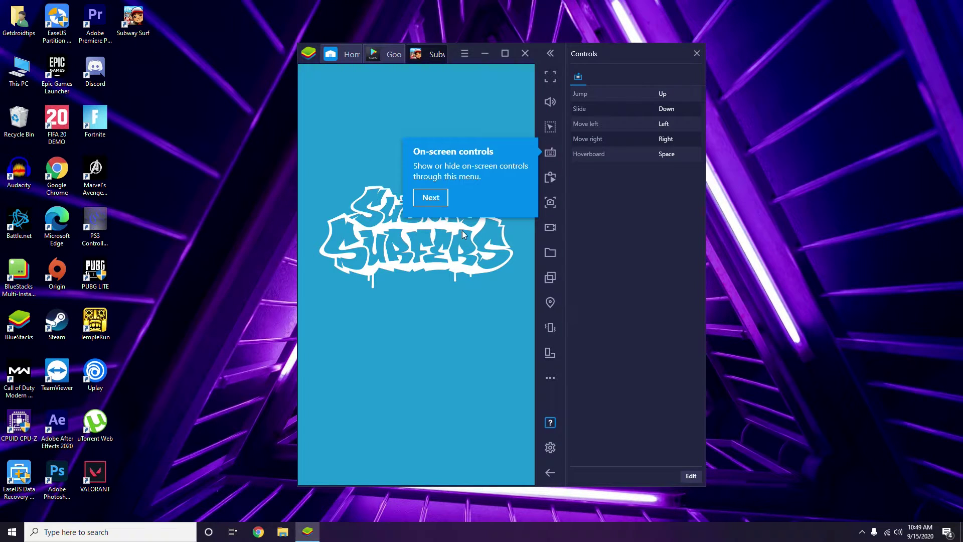
left_click(434, 198)
left_click(433, 131)
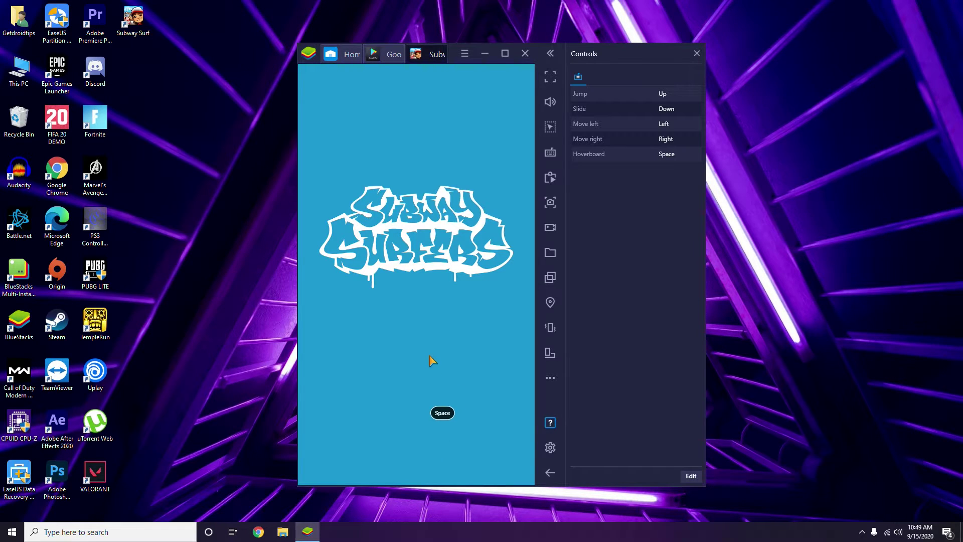
left_click(505, 54)
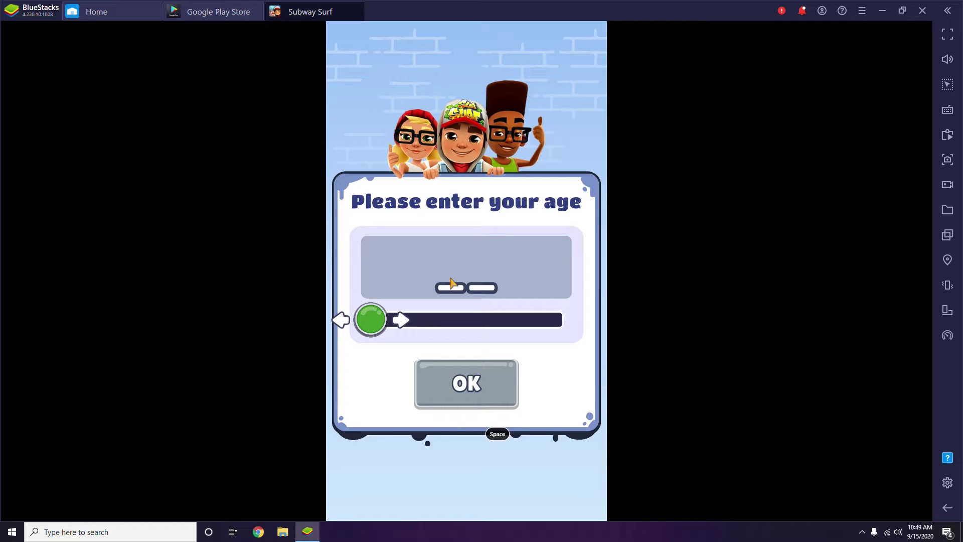
Set the age to 23, accept the data notice, and agree to personalized ads.
left_click(409, 322)
mouse_move(430, 323)
left_mouse_down()
mouse_move(478, 321)
mouse_move(407, 323)
mouse_move(448, 326)
left_mouse_up()
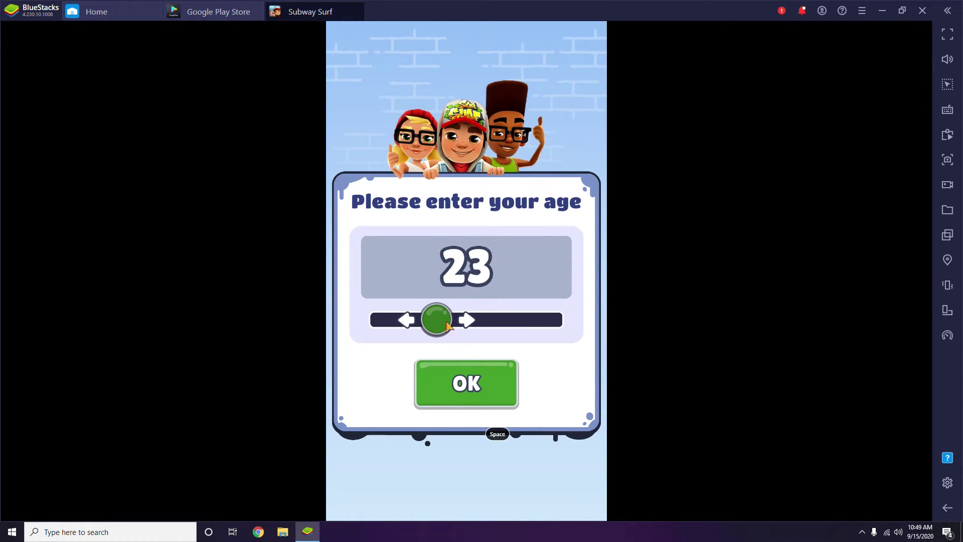
left_click(480, 387)
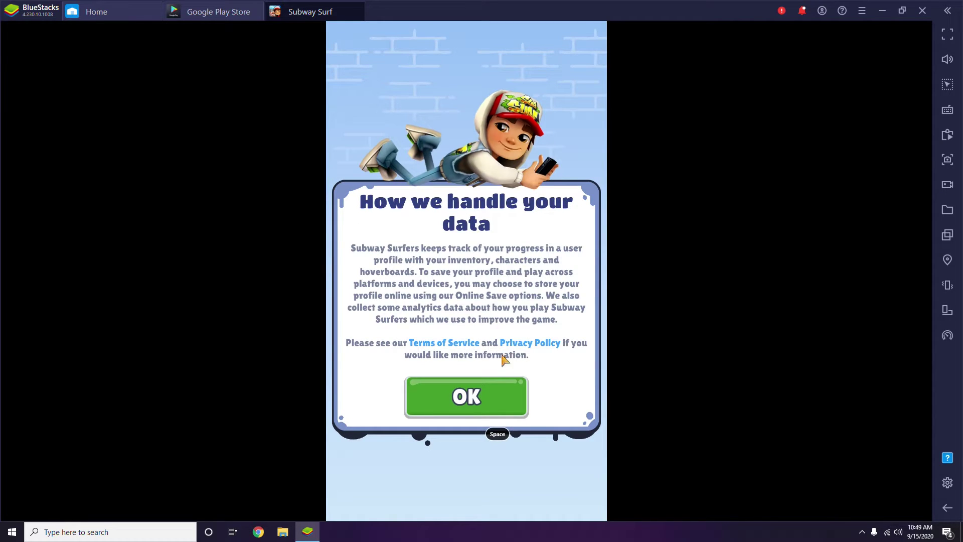
left_click(480, 394)
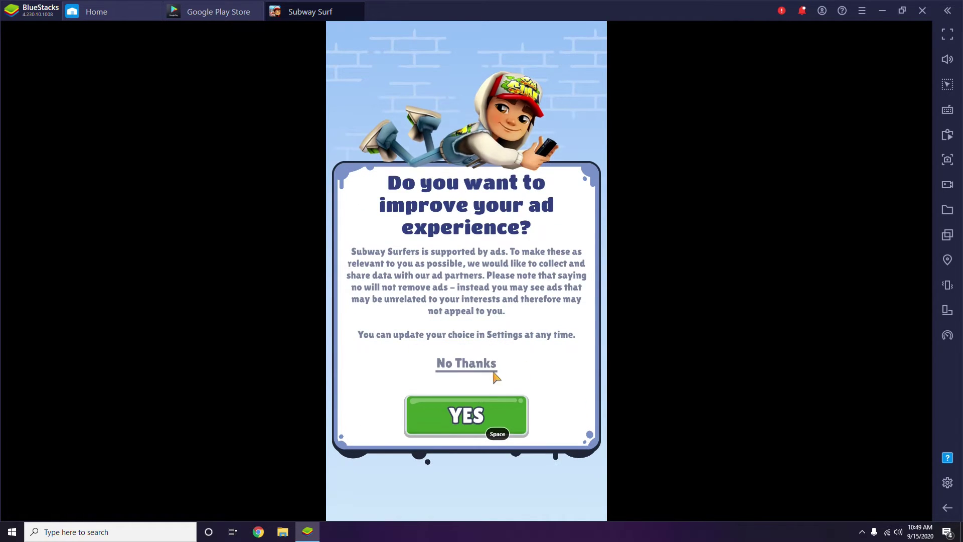
left_click(471, 419)
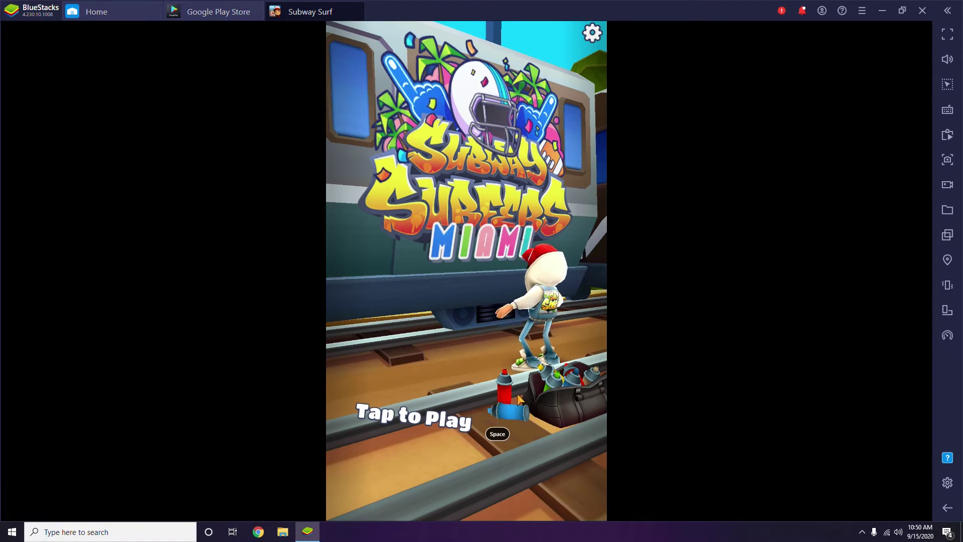
Start a run and jump the runner over six red-white barriers with Space.
left_click(403, 415)
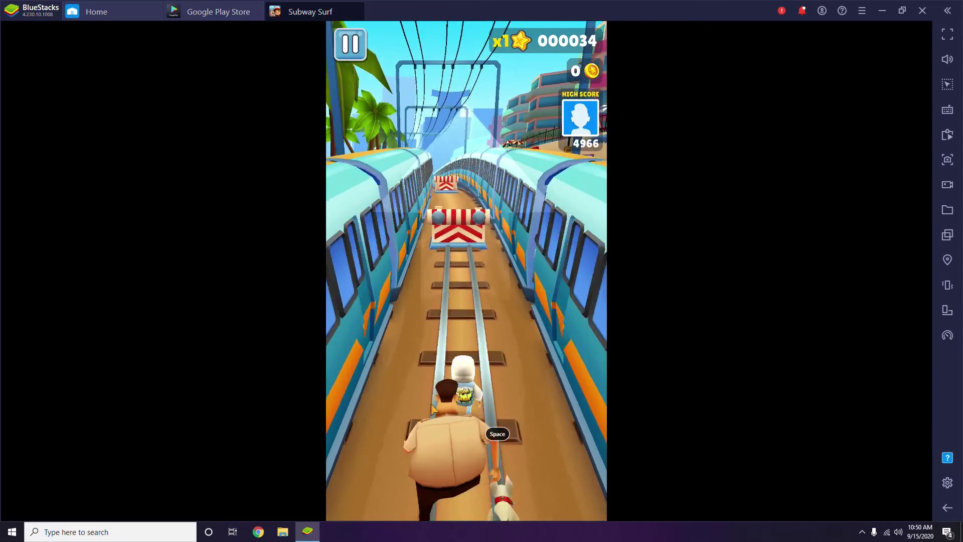
key("space")
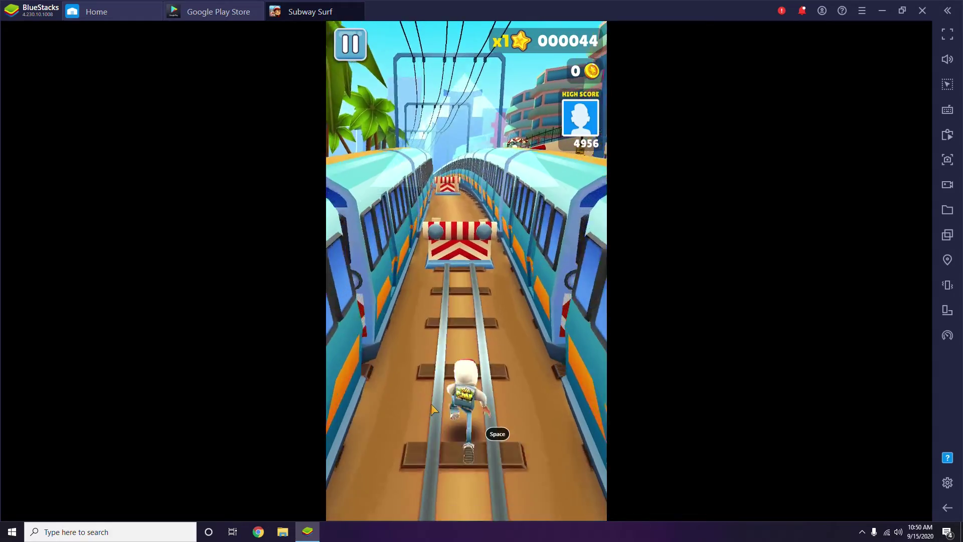
key("space")
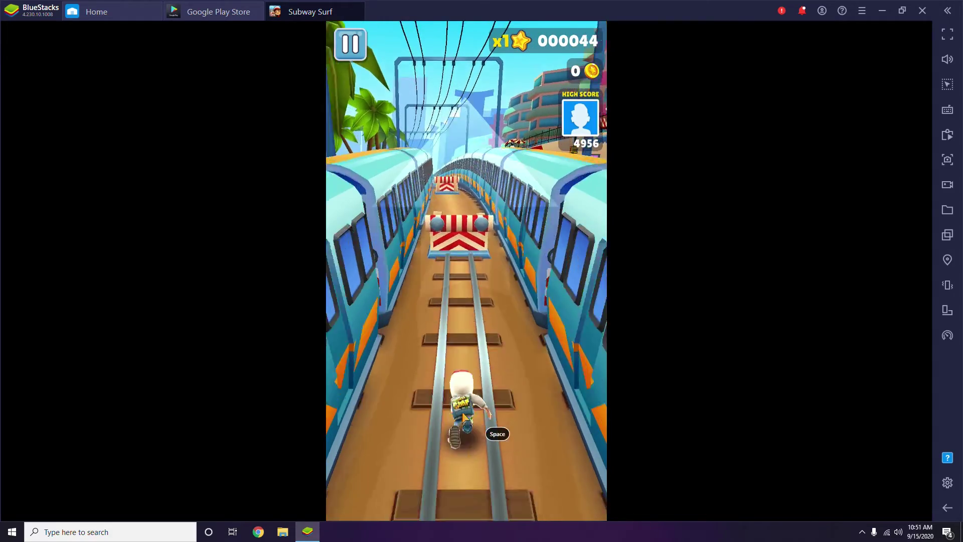
key("space")
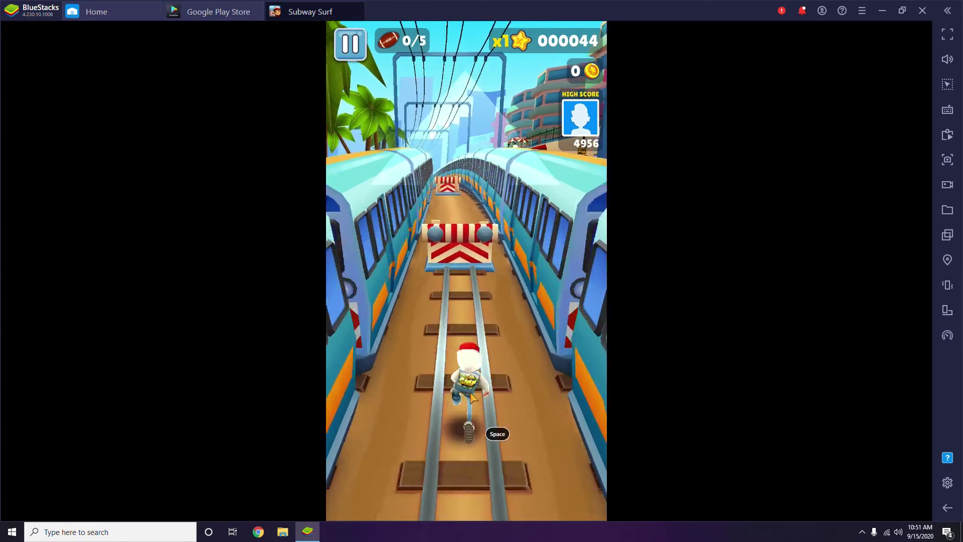
key("space")
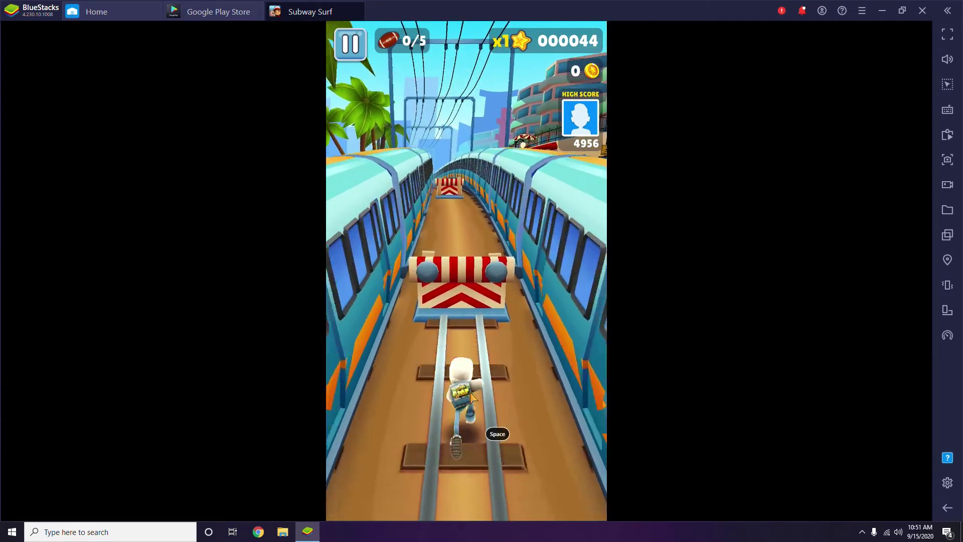
key("space")
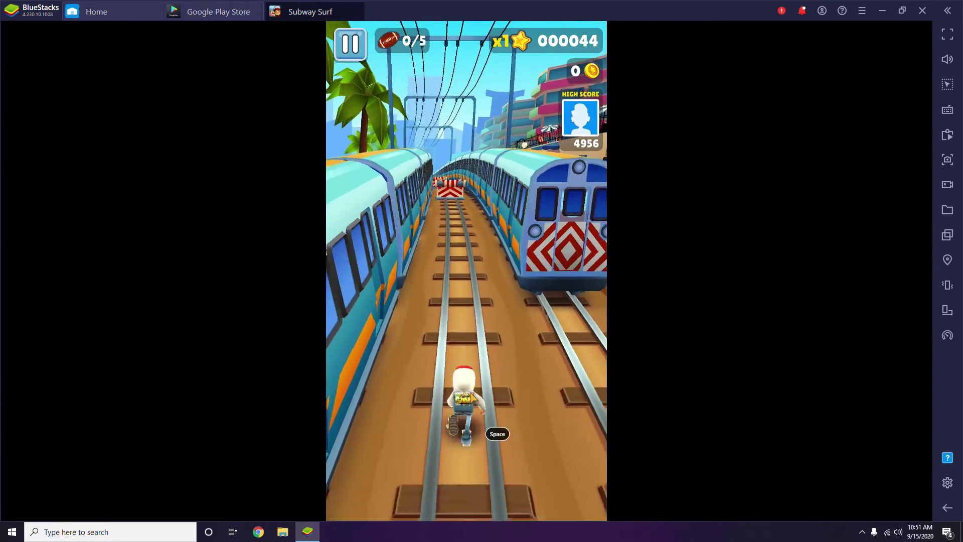
key("space")
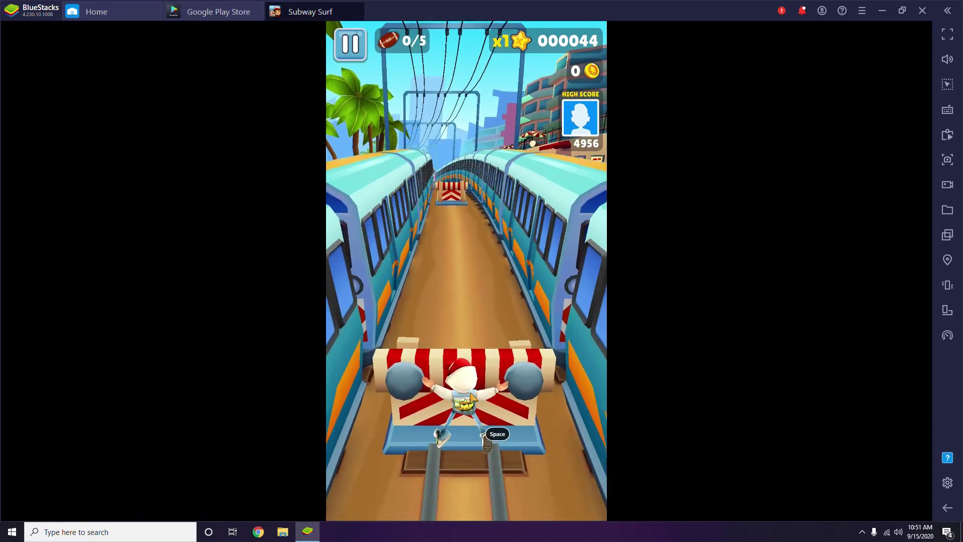